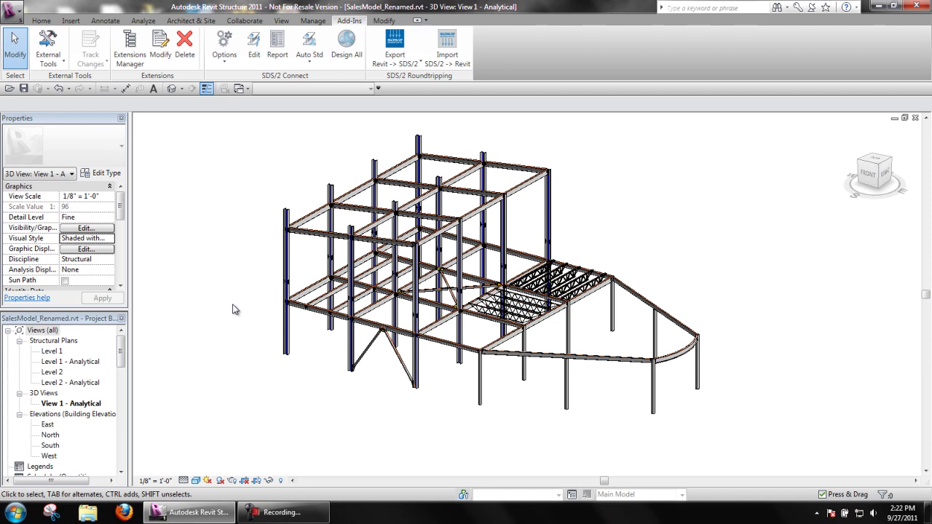
# - Zoom into the beam-column joint with ZR and center the view on the bolted clip-angle connection
pyautogui.press('z')
pyautogui.press('r')
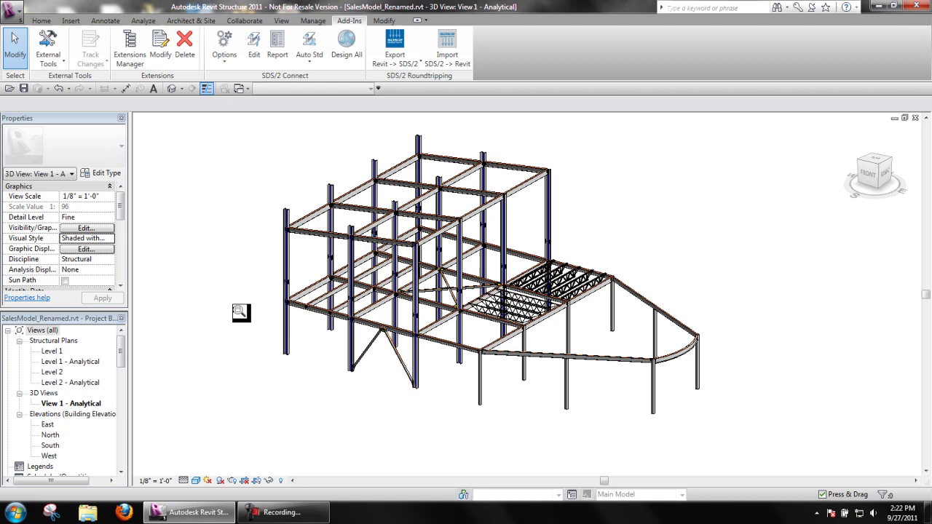
pyautogui.moveTo(380, 244); pyautogui.dragTo(365, 269)
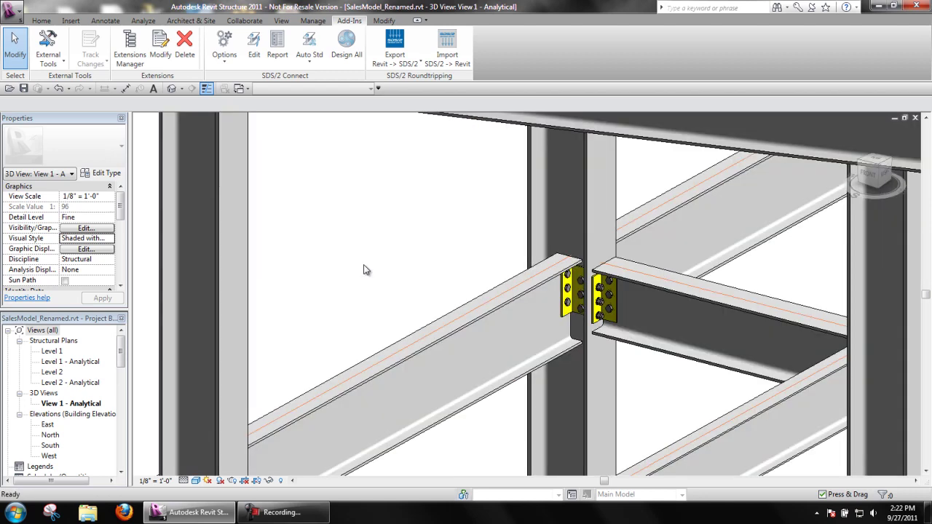
pyautogui.moveTo(422, 252); pyautogui.dragTo(296, 273, button='middle')
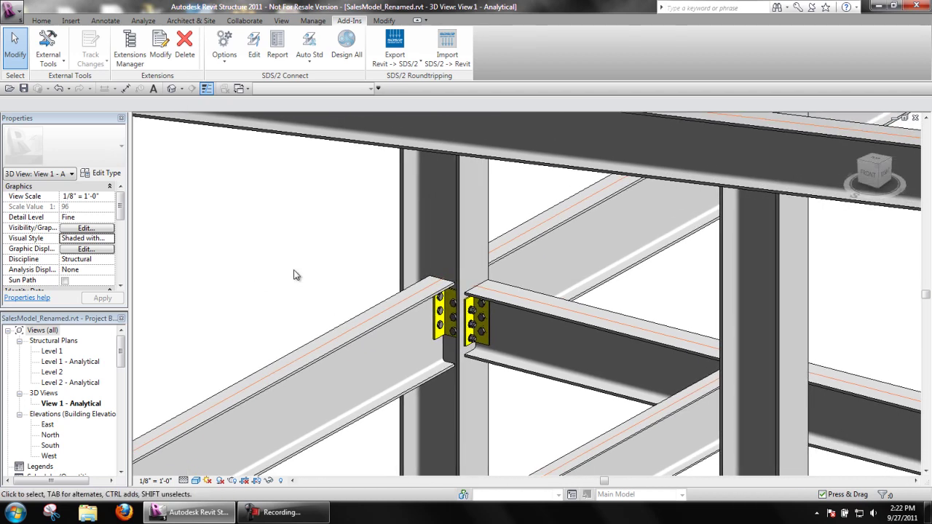
# - Edit the bolted clip-angle connection with SDS/2 Connect and show its NS Clip Angle design details
pyautogui.click(254, 46)
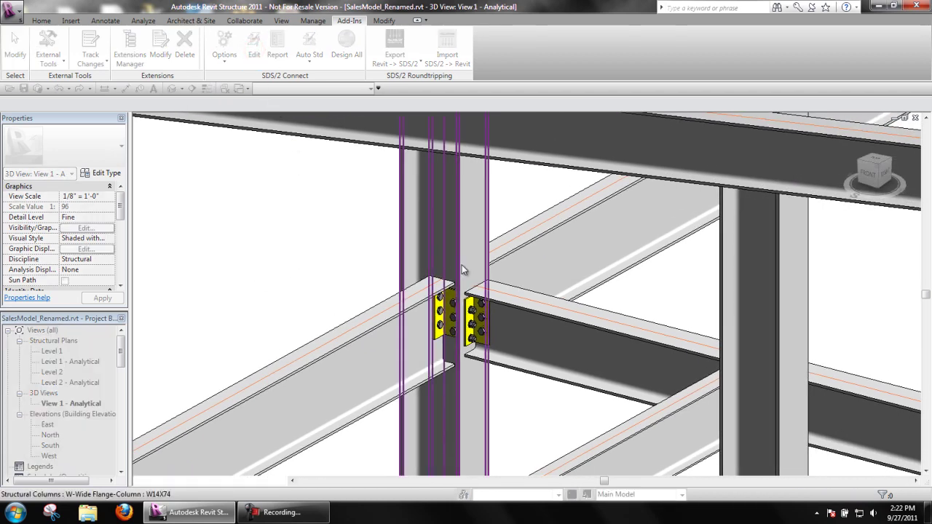
pyautogui.click(479, 309)
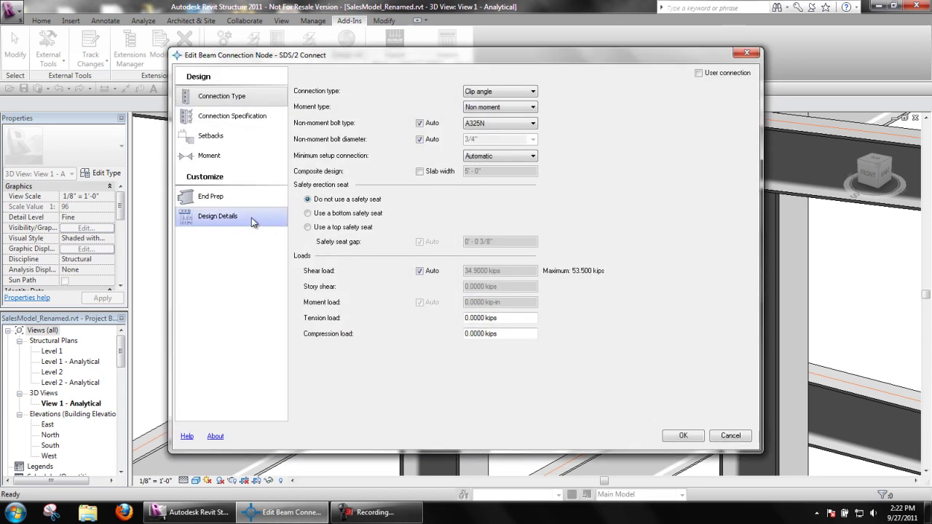
pyautogui.click(252, 220)
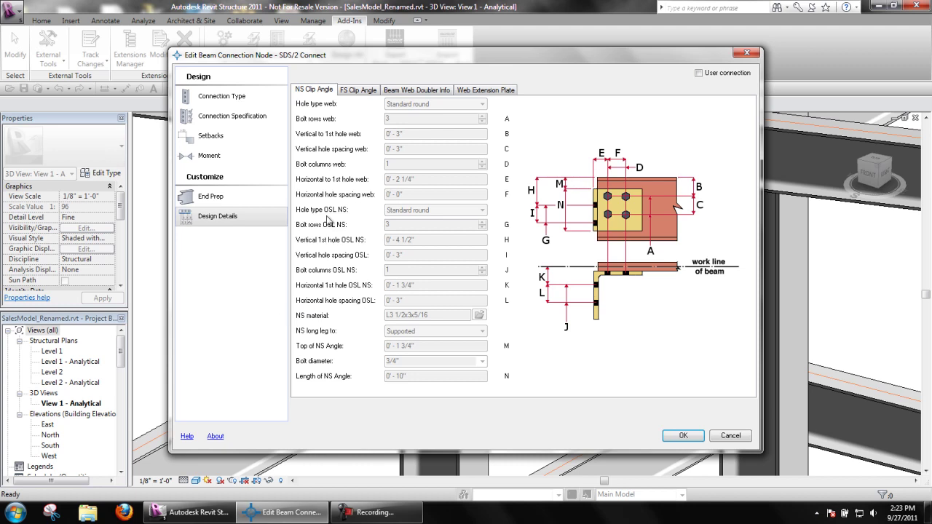
pyautogui.click(360, 89)
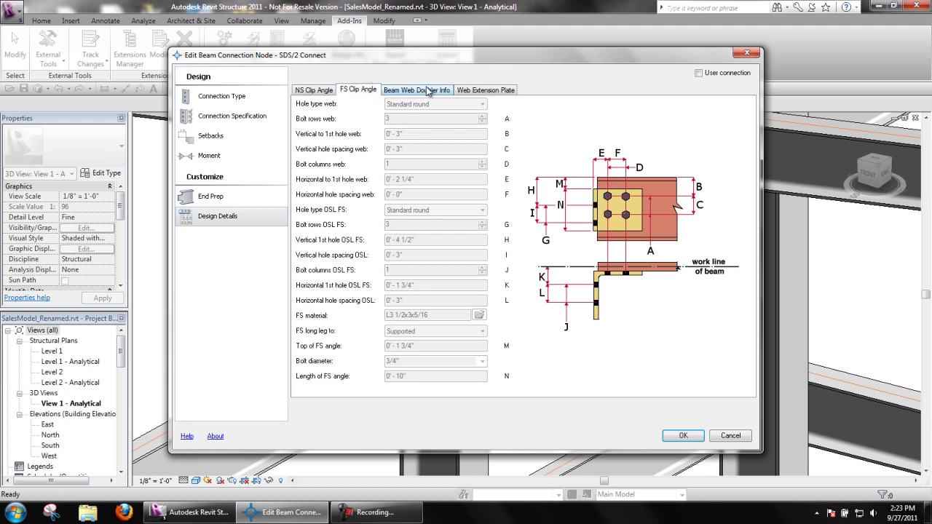
pyautogui.click(428, 90)
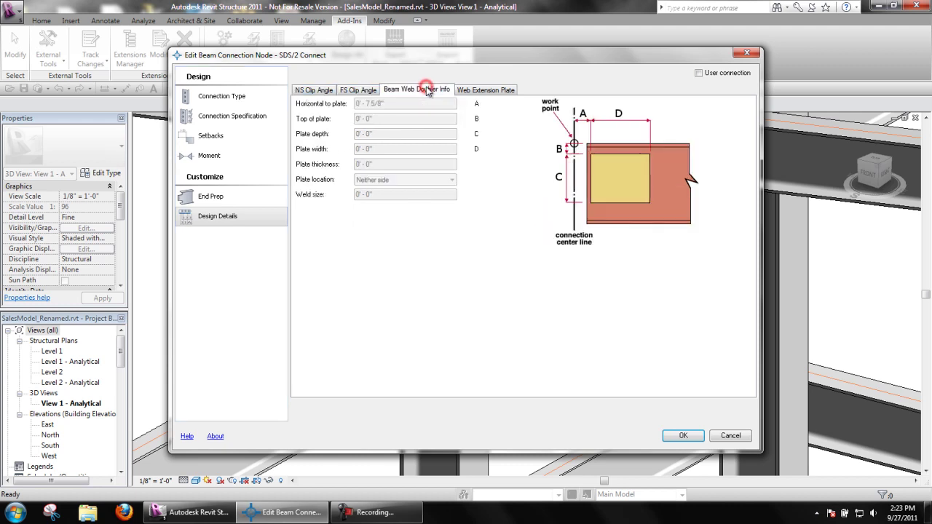
pyautogui.click(468, 90)
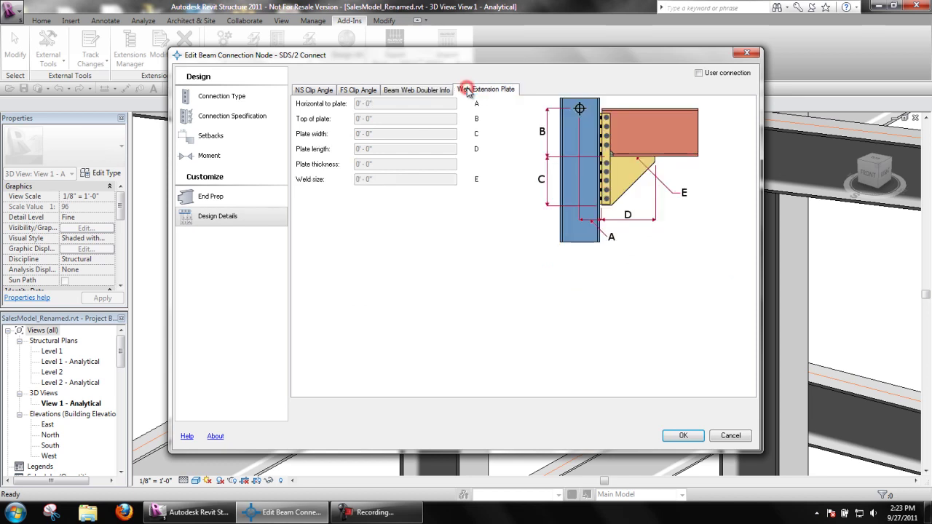
pyautogui.click(325, 91)
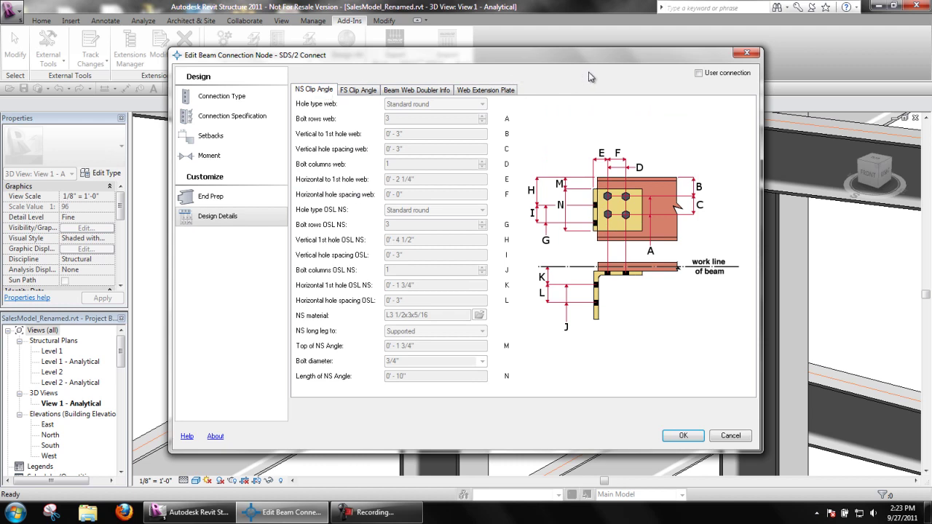
# - Check User connection so the clip-angle values become editable
pyautogui.click(699, 74)
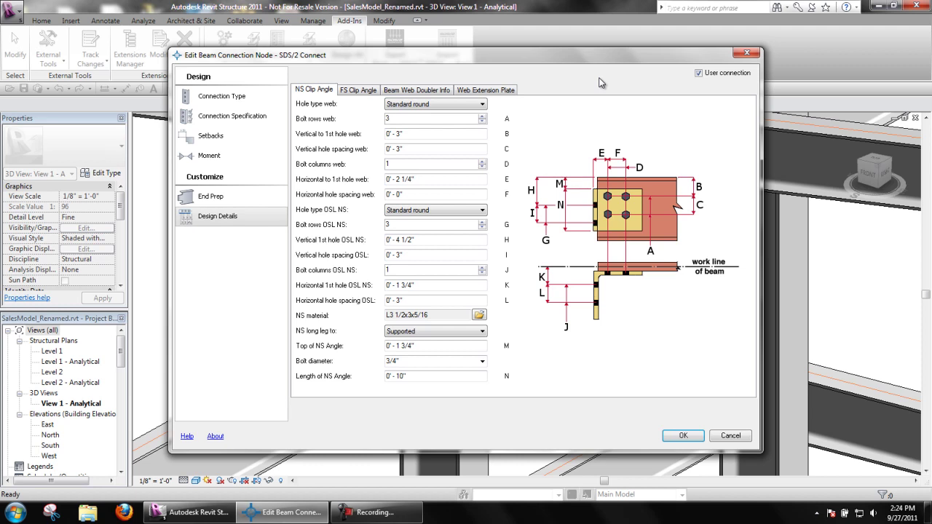
# - Set Vertical to 1st hole web to 0' - 2 1/2" and accept the connection with OK
pyautogui.click(453, 134)
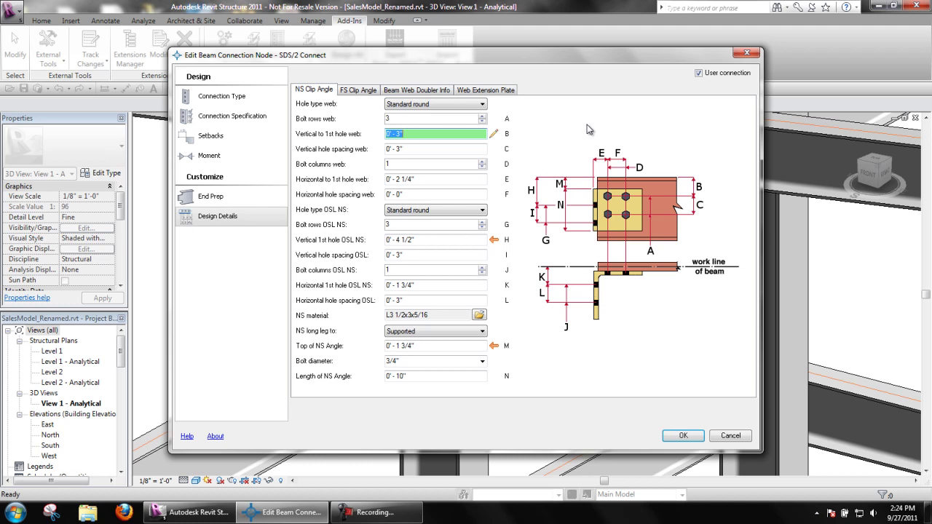
pyautogui.write('2.5')
pyautogui.press('Tab')
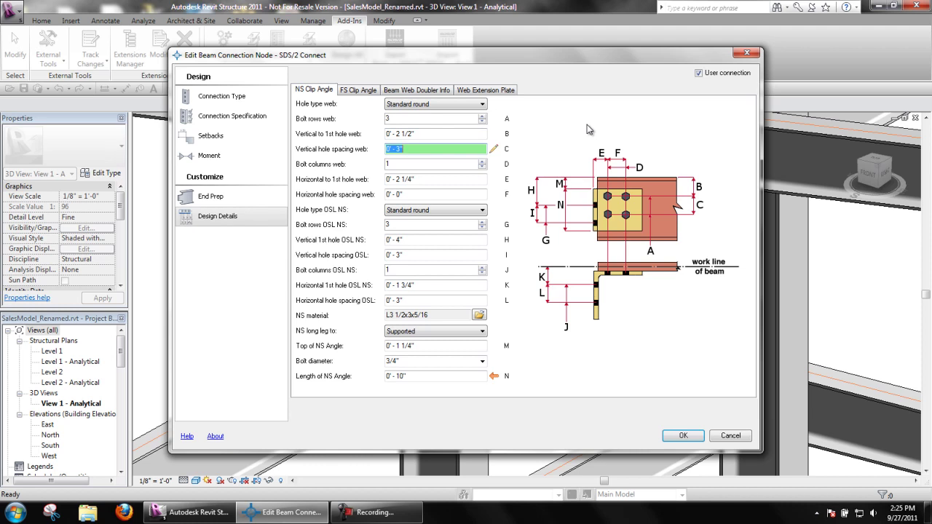
pyautogui.click(684, 436)
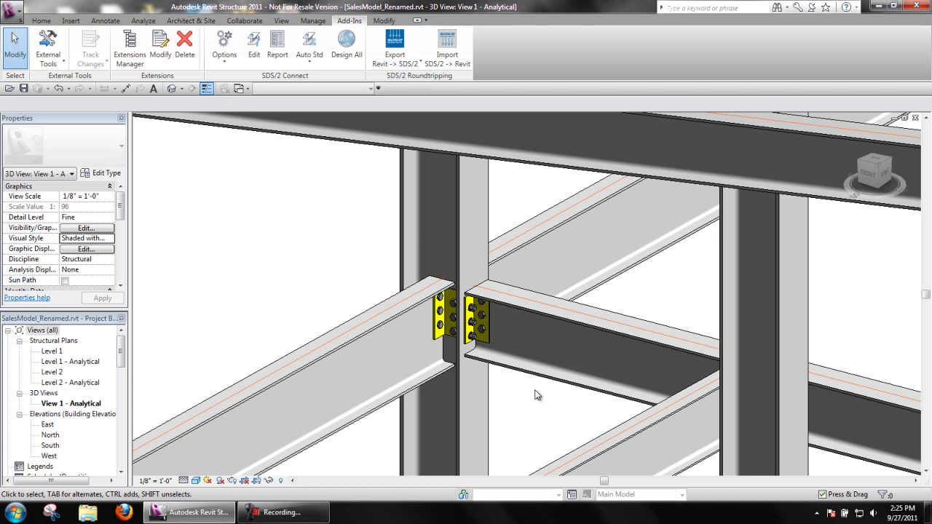
pyautogui.click(275, 48)
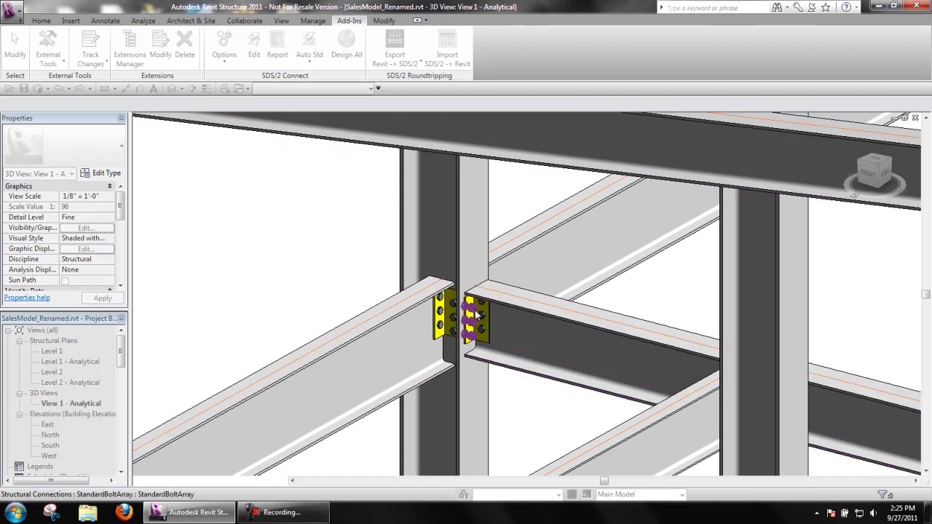
pyautogui.click(480, 320)
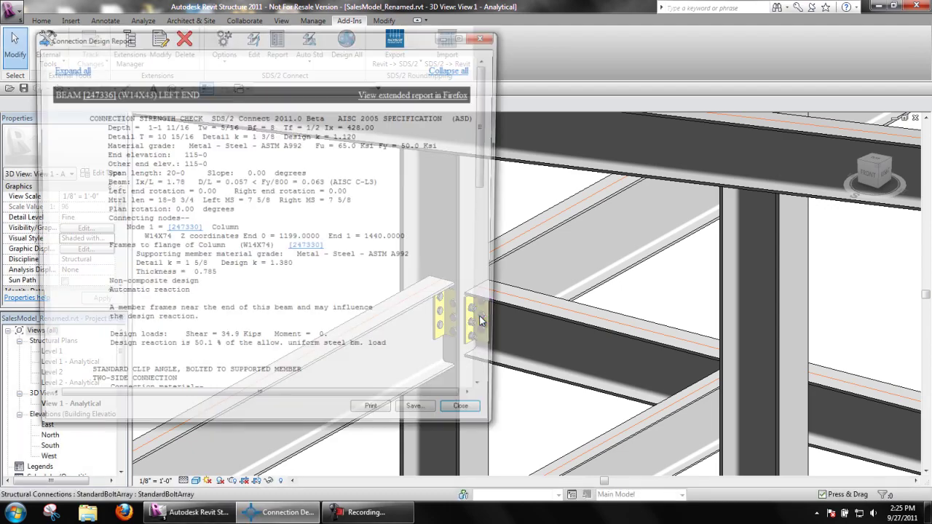
pyautogui.click(486, 139)
pyautogui.moveTo(487, 145); pyautogui.dragTo(487, 314)
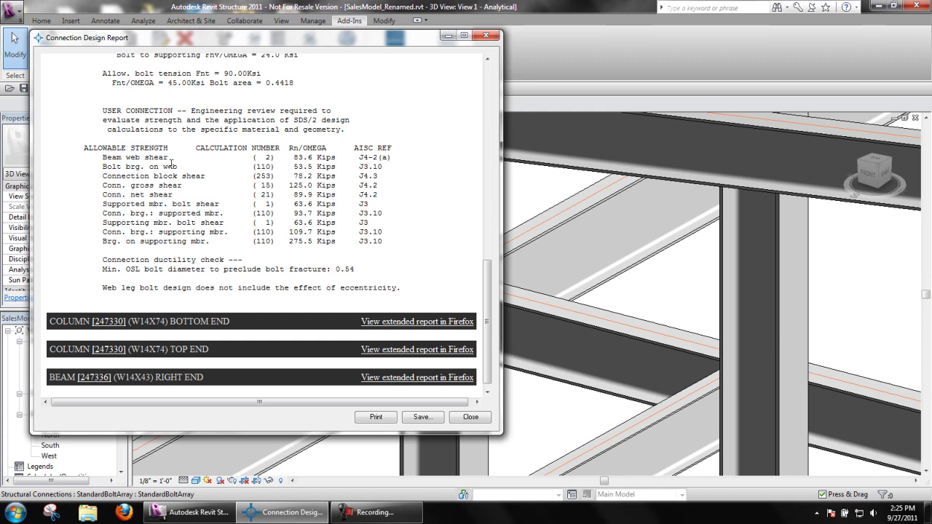
# - Close the design report and reopen the clip-angle connection's design details
pyautogui.click(470, 417)
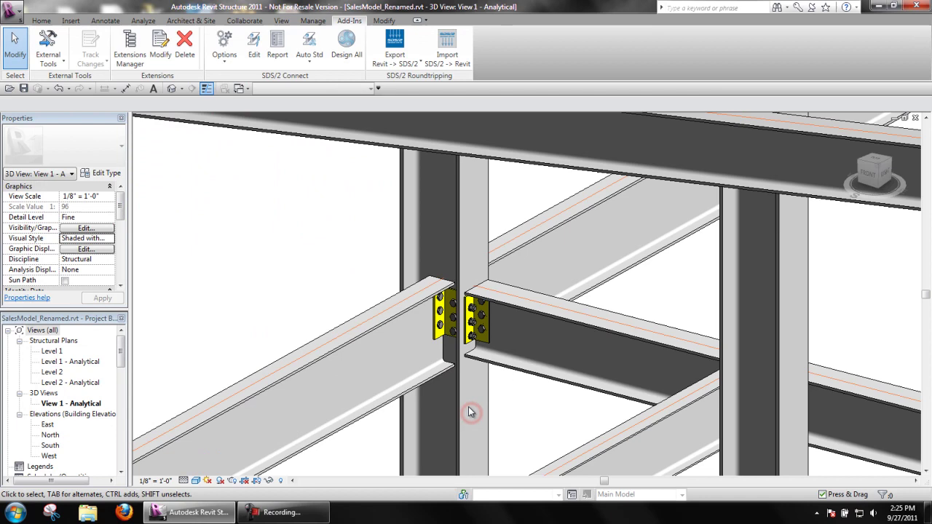
pyautogui.click(260, 52)
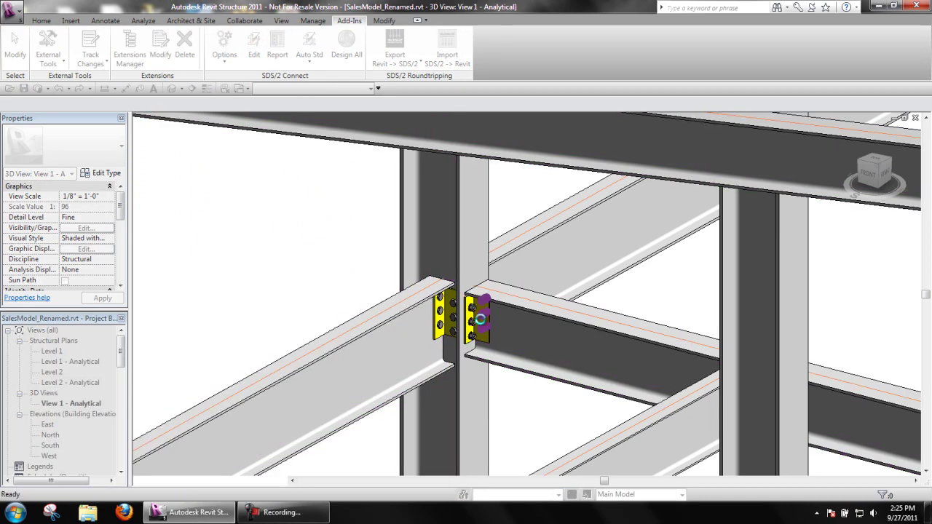
pyautogui.click(481, 318)
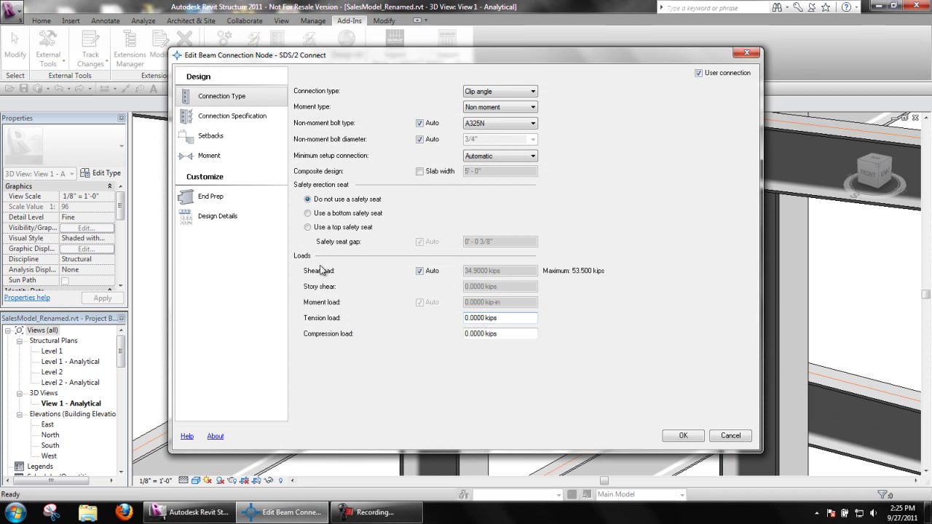
pyautogui.click(250, 221)
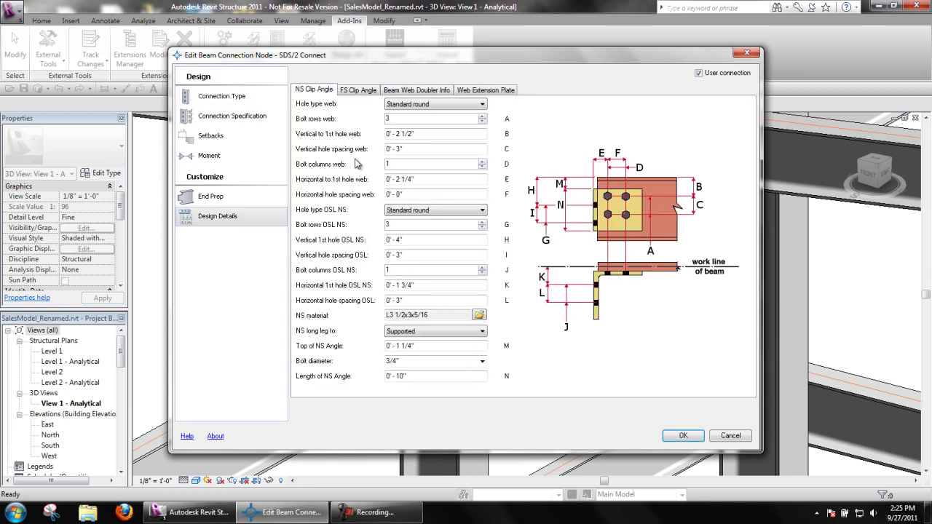
# - Change Bolt rows web from 3 to 1, then return to Connection Type
pyautogui.click(396, 119)
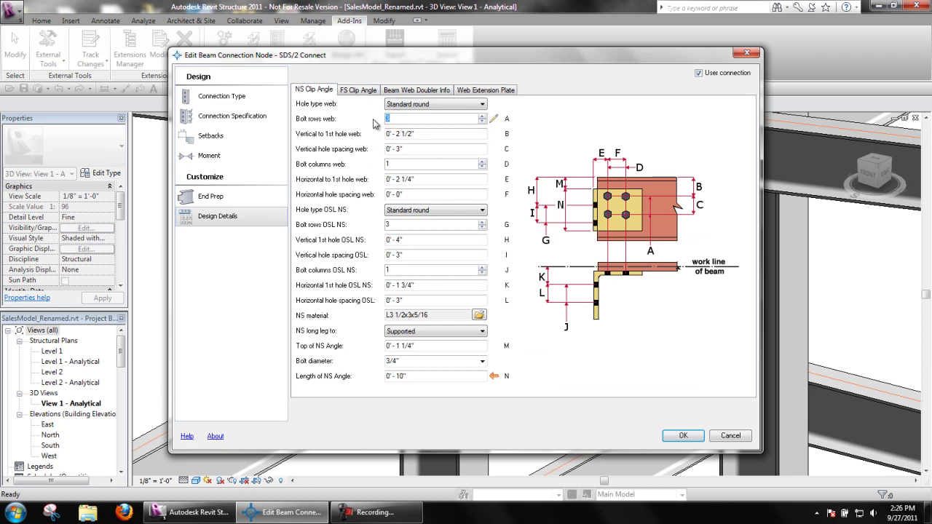
pyautogui.write('1')
pyautogui.press('Tab')
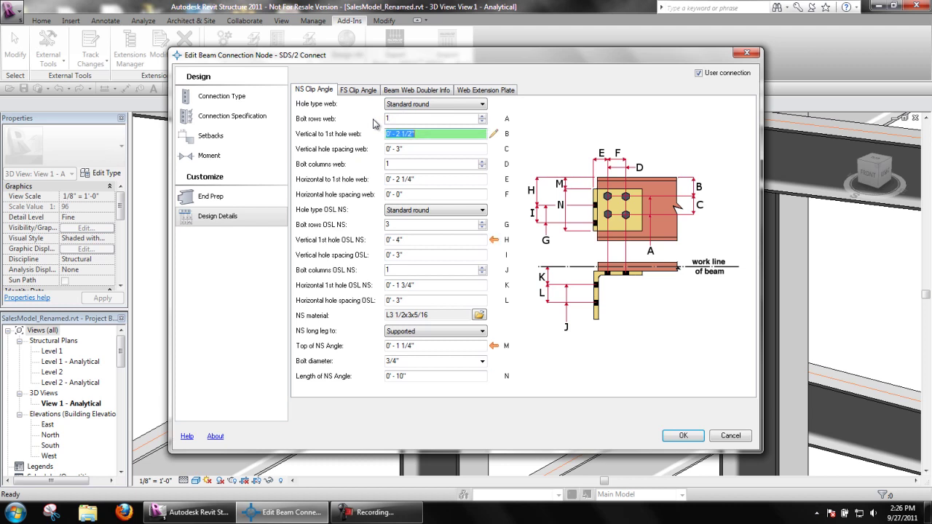
pyautogui.click(254, 99)
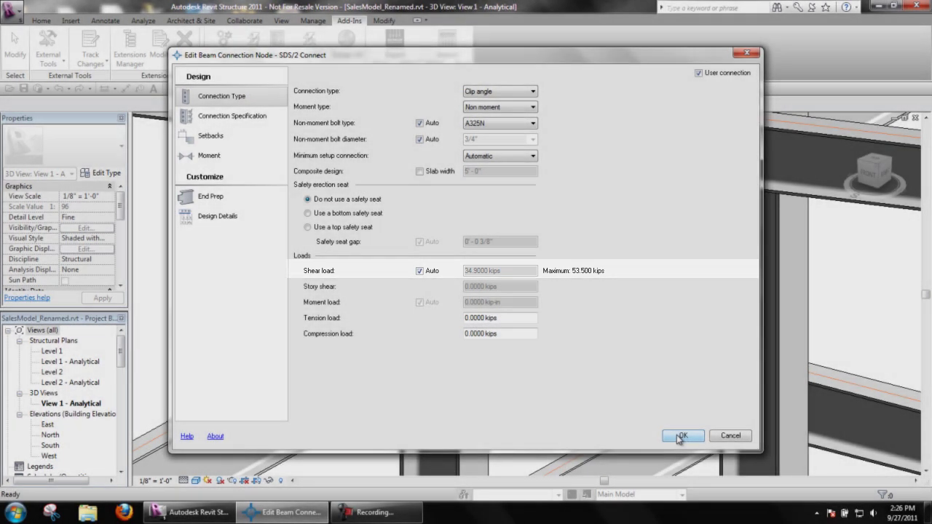
# - Apply the single-row change and verify Maximum shear now reads 26.400 kips, below the 34.9-kip load
pyautogui.click(681, 436)
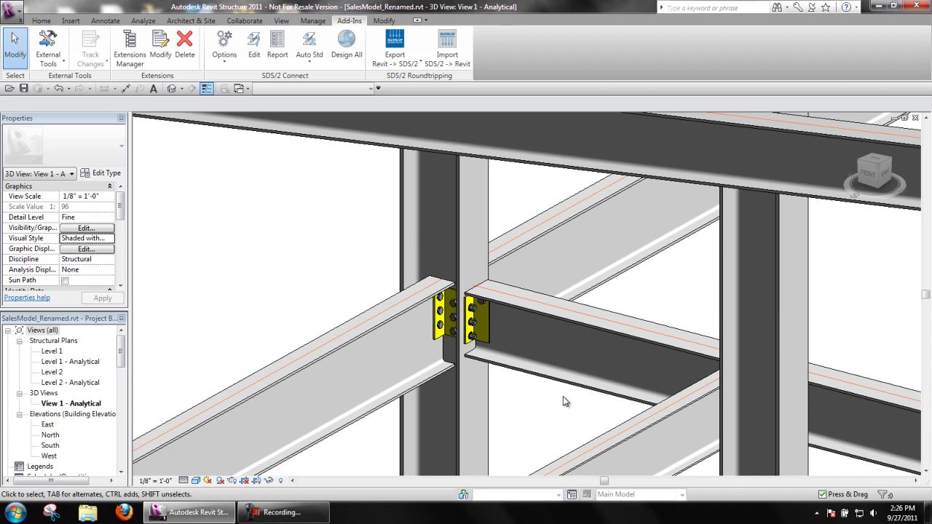
pyautogui.click(254, 45)
pyautogui.click(472, 313)
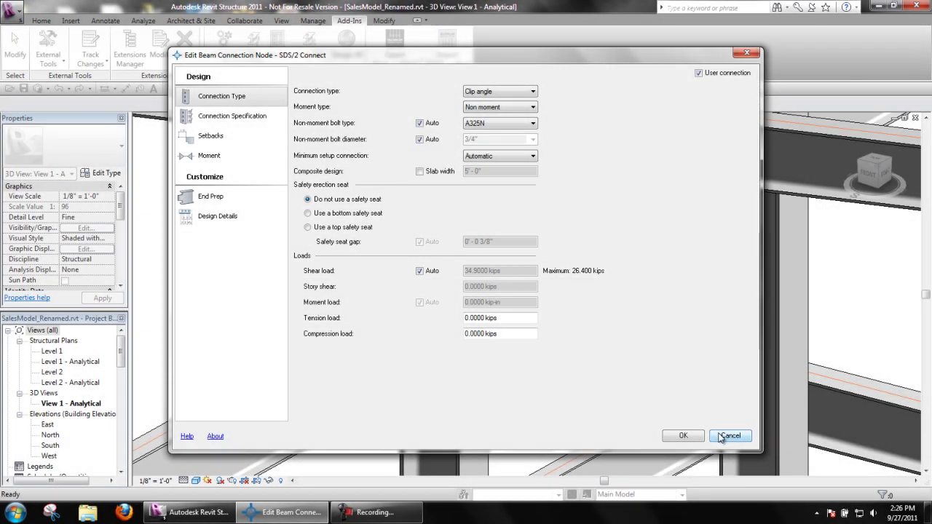
pyautogui.click(719, 436)
pyautogui.click(279, 56)
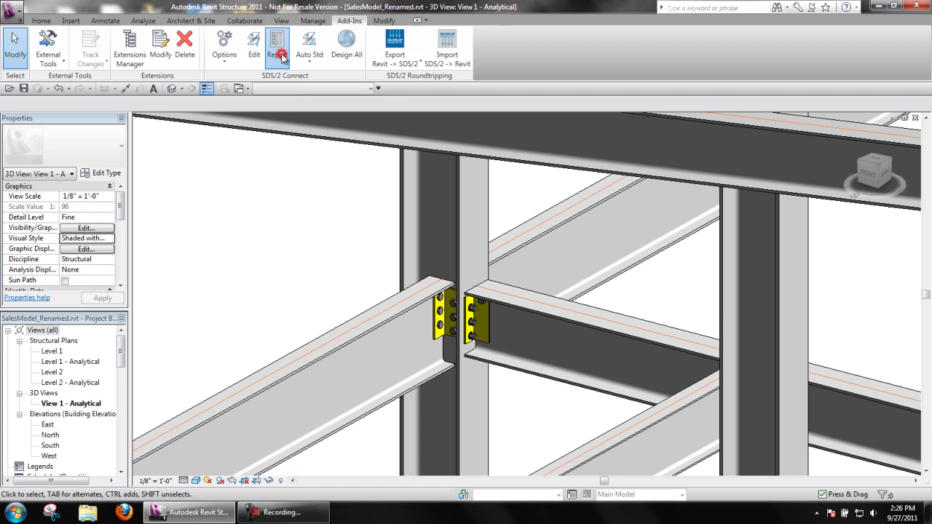
pyautogui.click(482, 313)
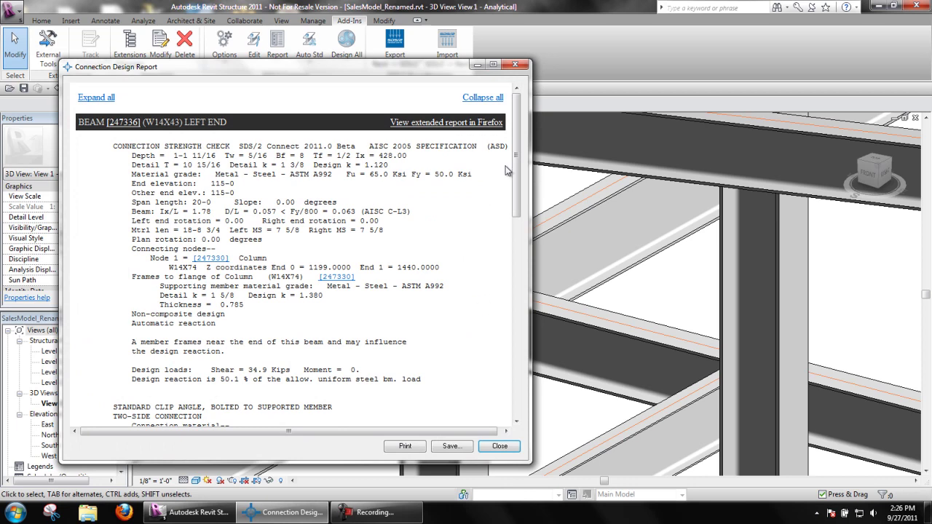
pyautogui.moveTo(515, 149); pyautogui.dragTo(515, 348)
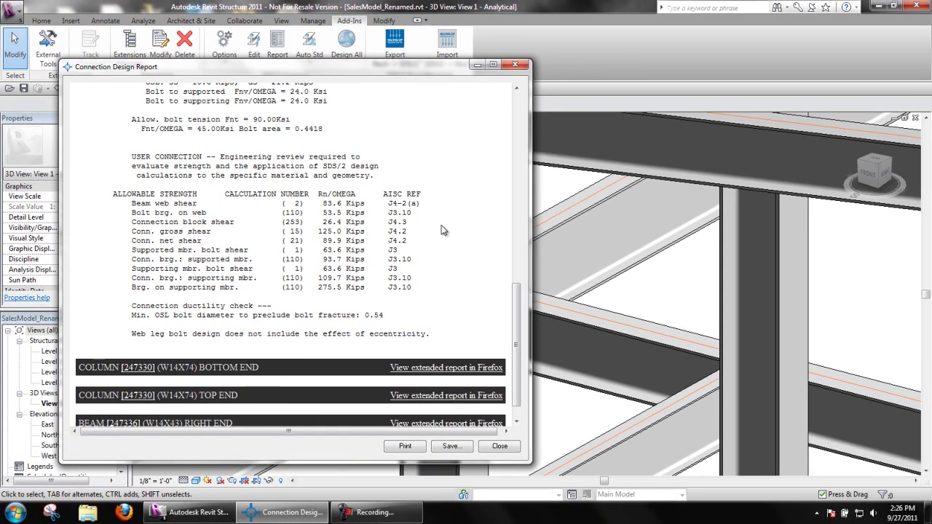
pyautogui.click(499, 445)
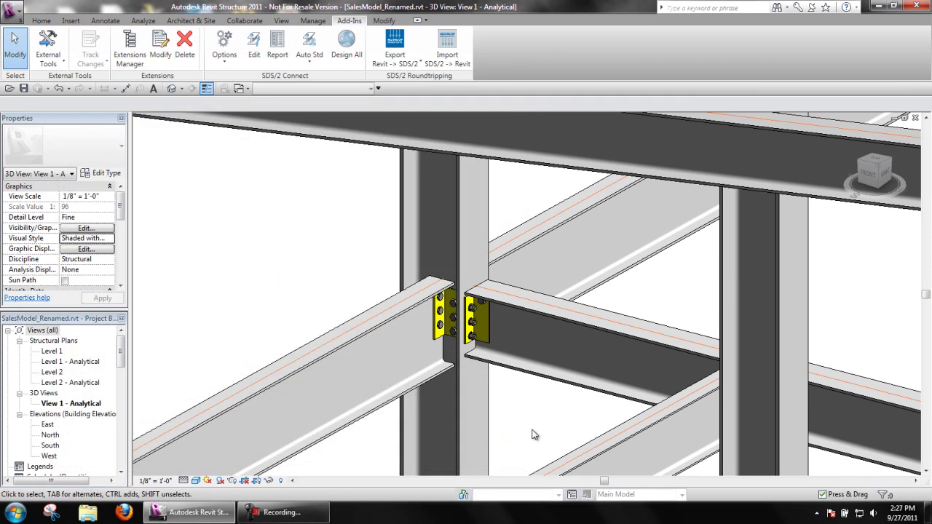
# - Set Attach clip angles to Supporting member in Connection Specification and apply the change
pyautogui.click(277, 45)
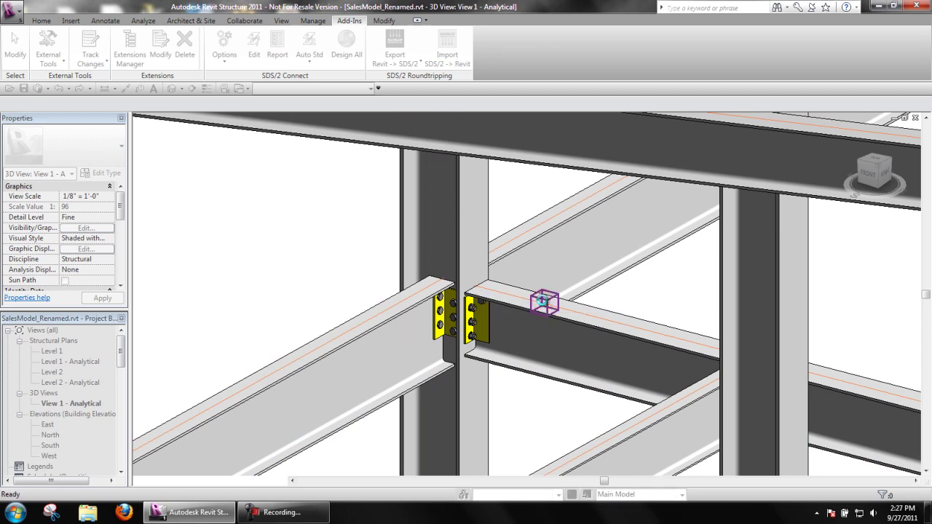
pyautogui.doubleClick(542, 300)
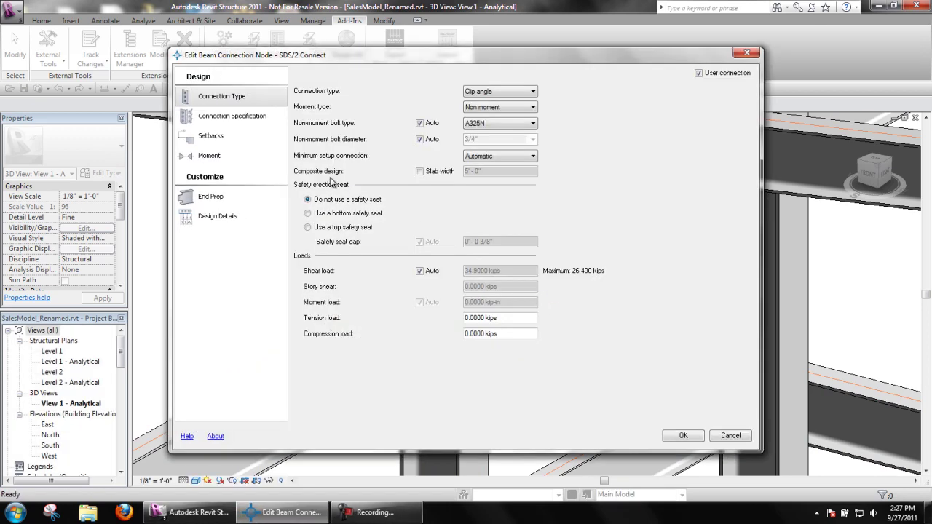
pyautogui.click(255, 122)
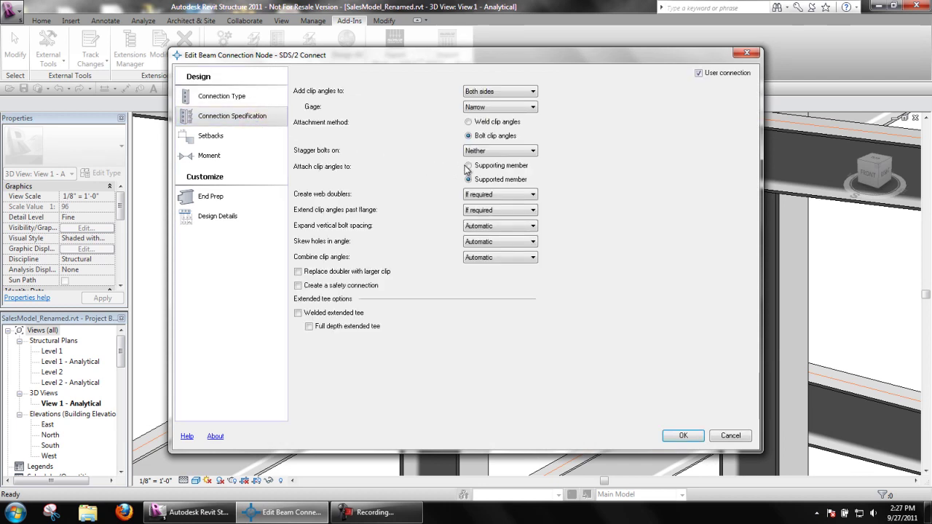
pyautogui.click(468, 166)
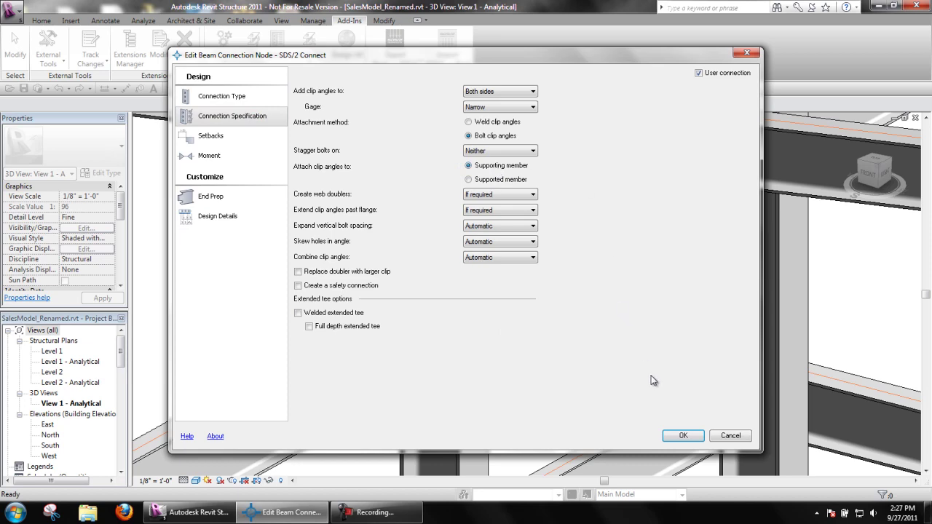
pyautogui.click(683, 436)
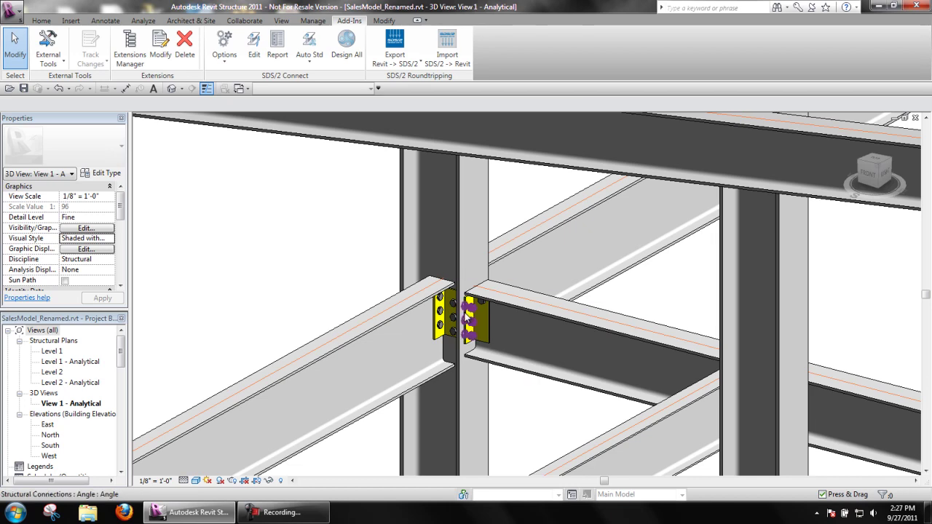
# - Uncheck User connection, confirm 3 automatic web bolt rows in Design Details, and apply
pyautogui.click(254, 45)
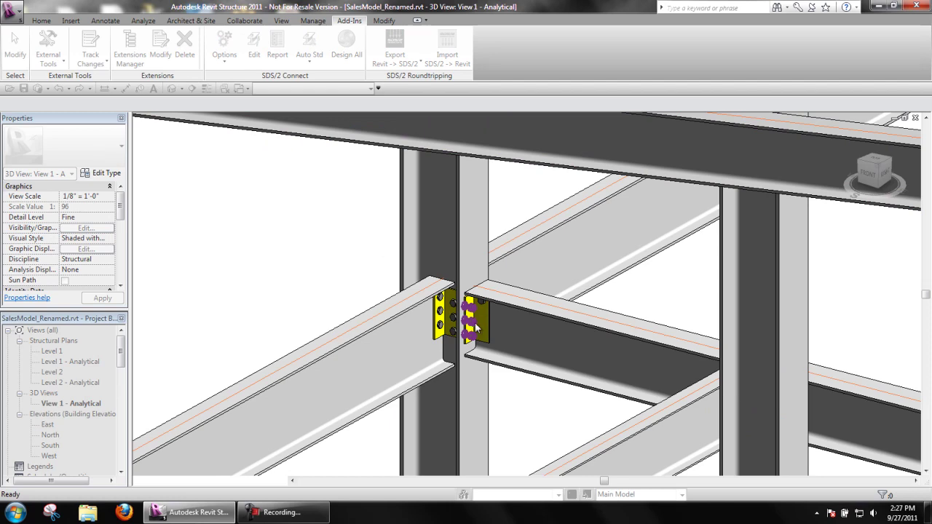
pyautogui.click(473, 322)
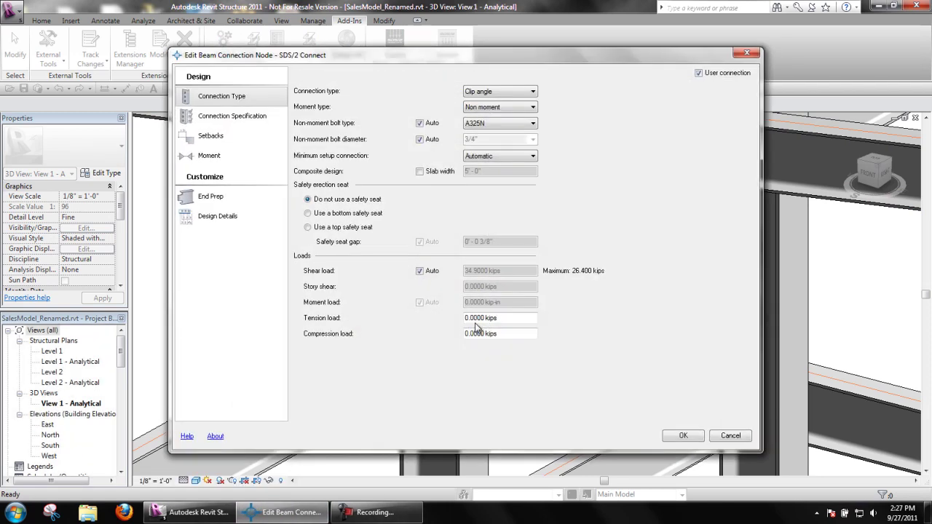
pyautogui.click(699, 73)
pyautogui.click(248, 115)
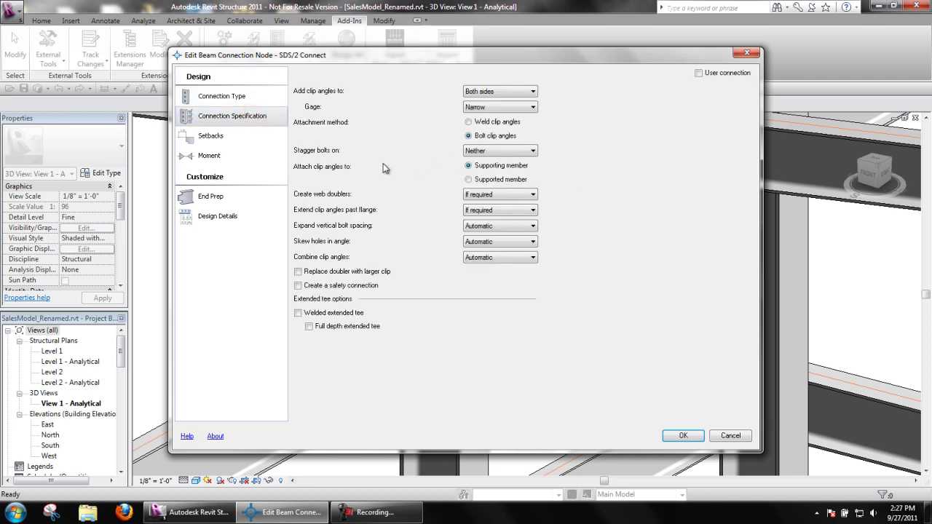
pyautogui.click(243, 217)
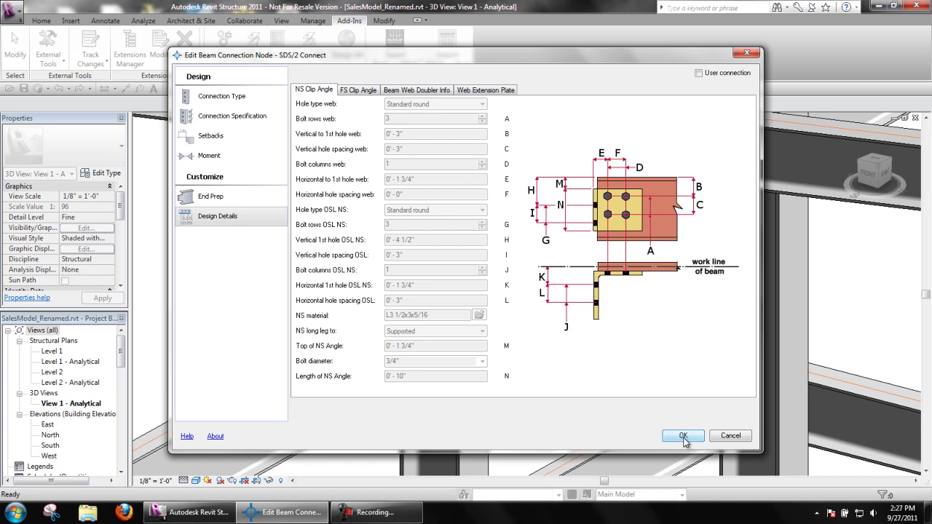
pyautogui.click(682, 437)
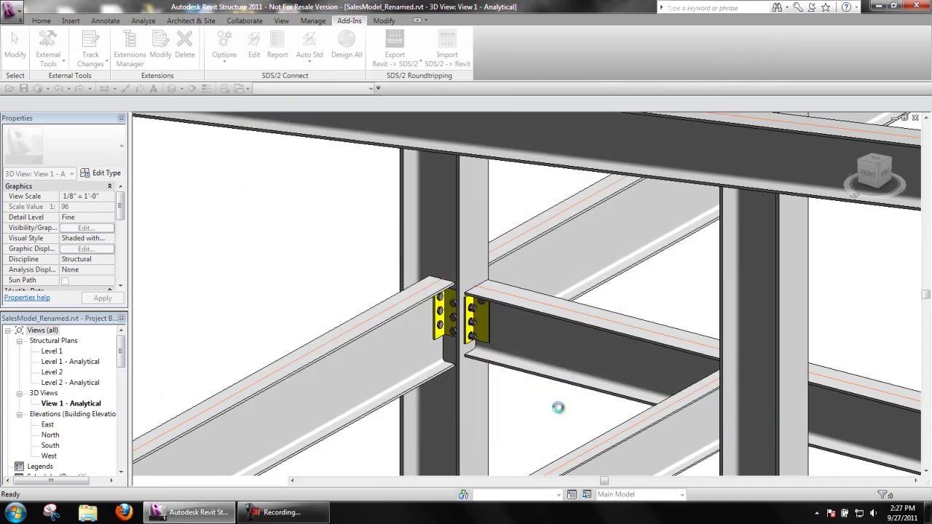